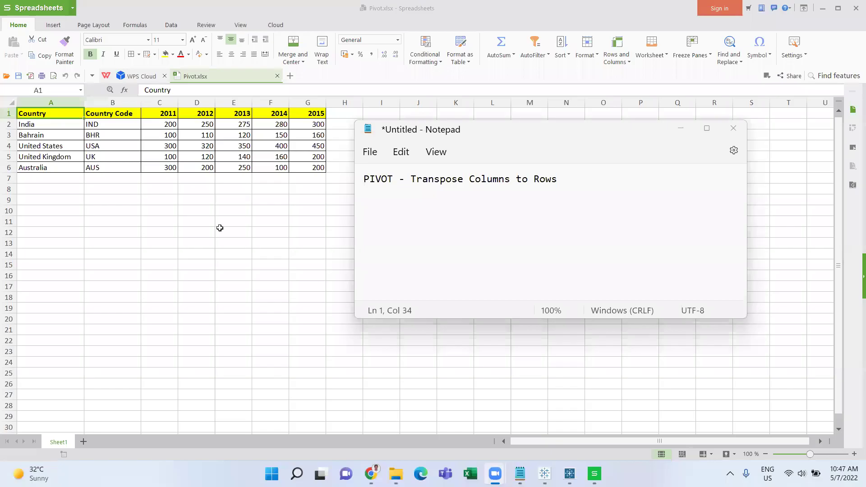
Minimize the Notepad pivot note so the spreadsheet is in front
click(220, 228)
click(520, 474)
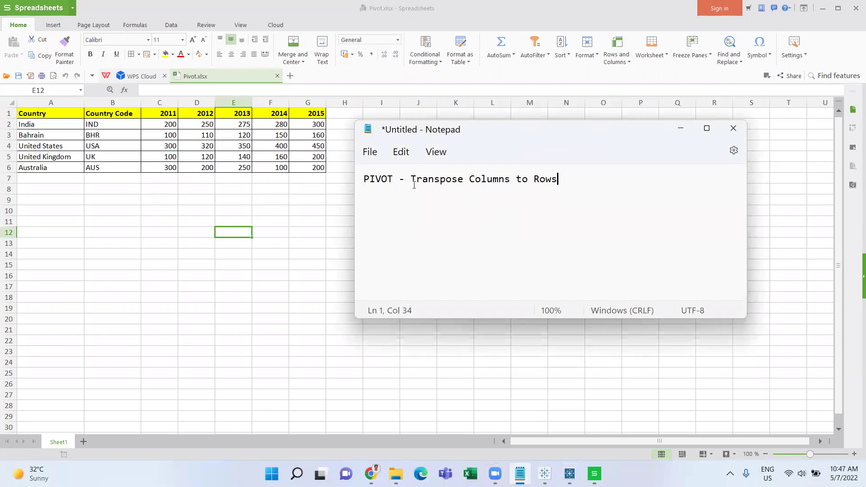
click(357, 180)
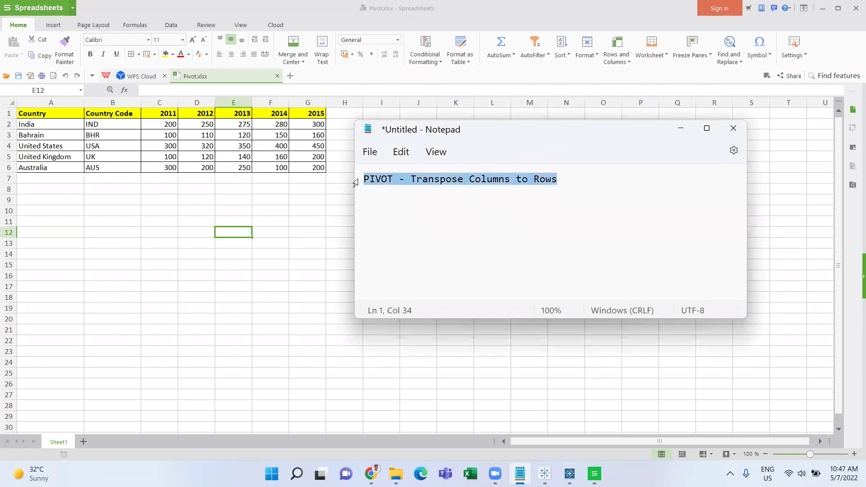
click(581, 175)
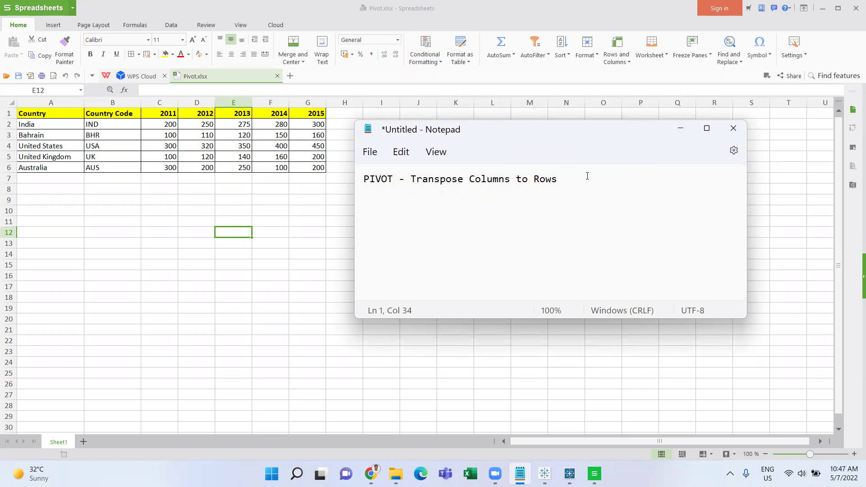
click(676, 133)
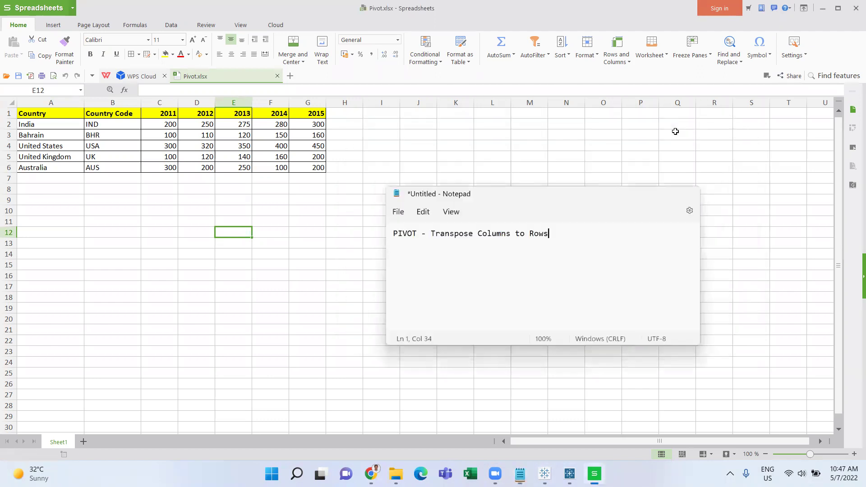
Highlight the 2011–2015 year columns and rows 8–16 of the country table
click(362, 243)
drag(168, 100, 313, 100)
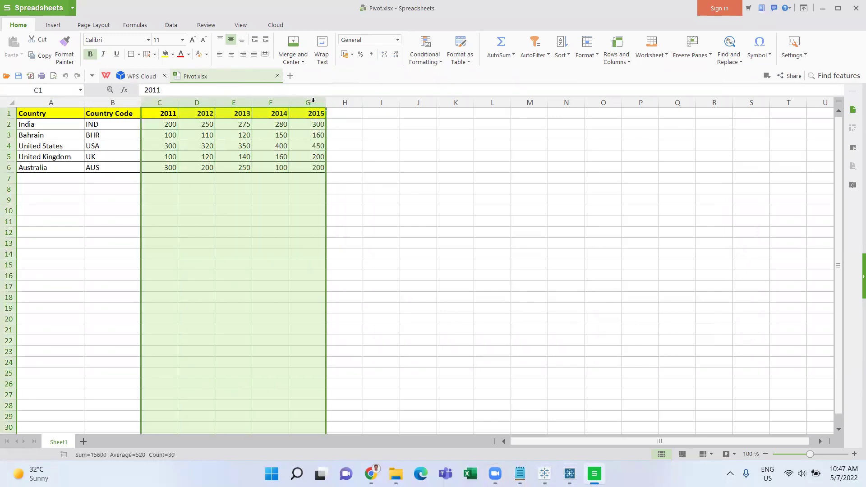
click(9, 190)
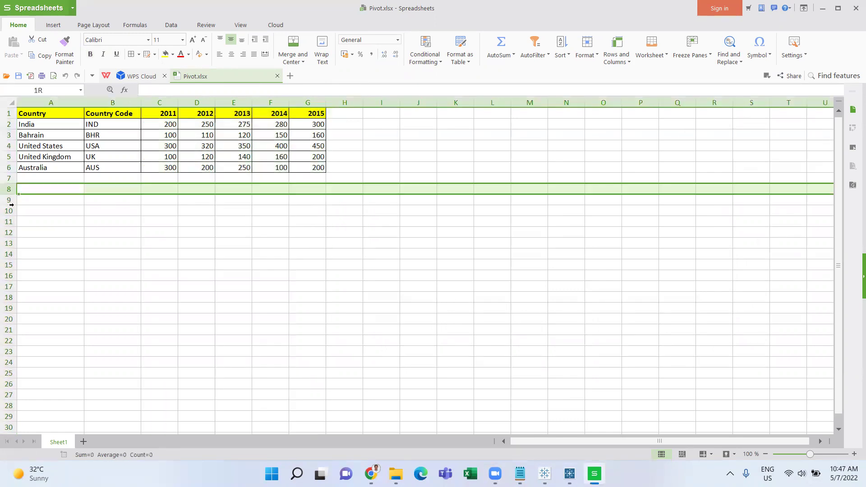
drag(10, 204, 17, 275)
click(355, 330)
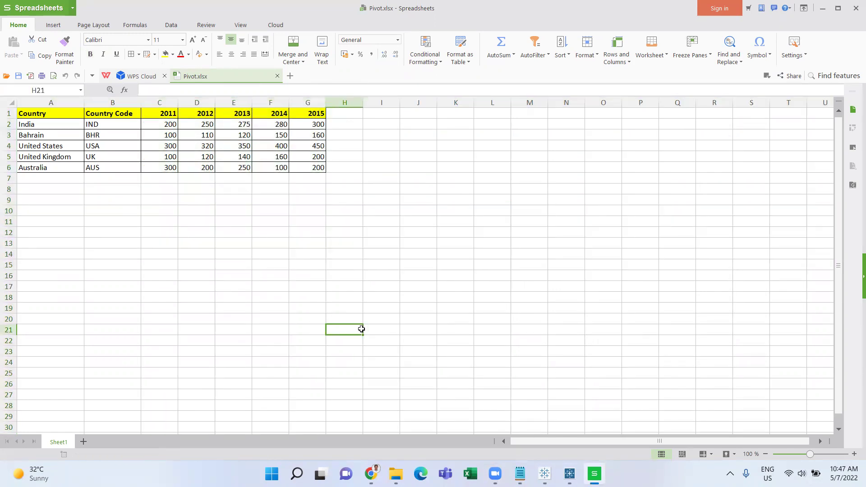
Add Pivot.xlsx as a Microsoft Excel data source, loading Sheet1 as the input
click(569, 473)
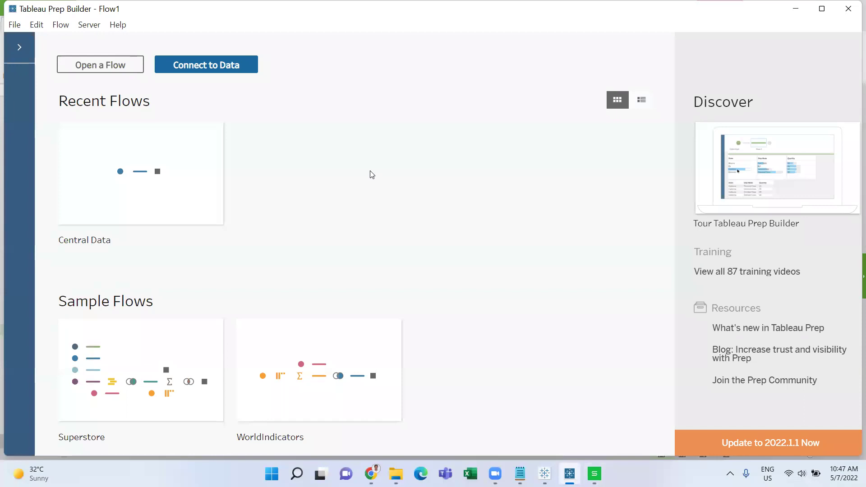
click(240, 67)
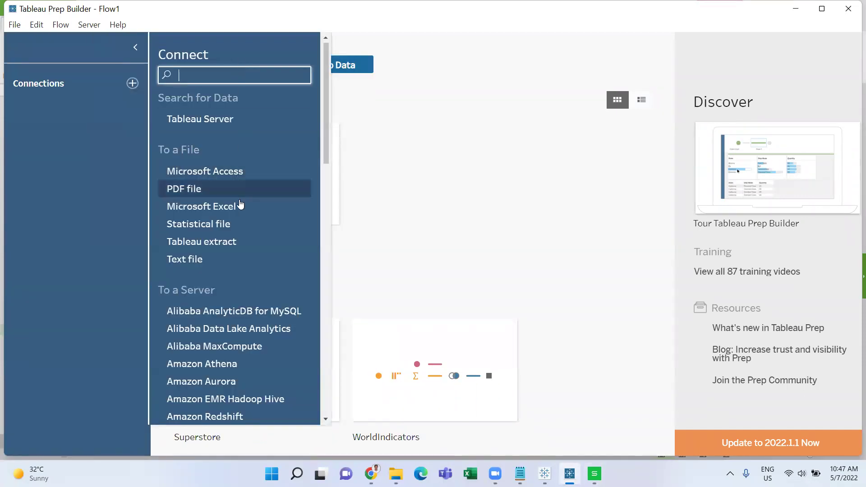
click(239, 207)
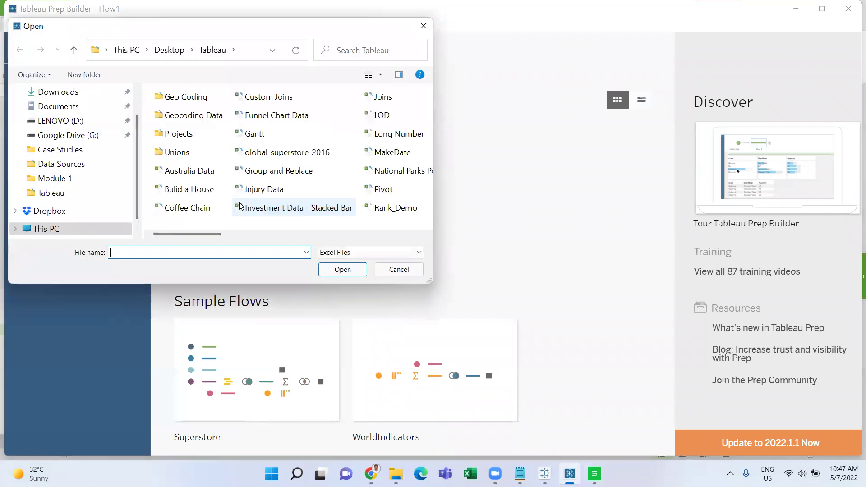
click(386, 189)
click(351, 271)
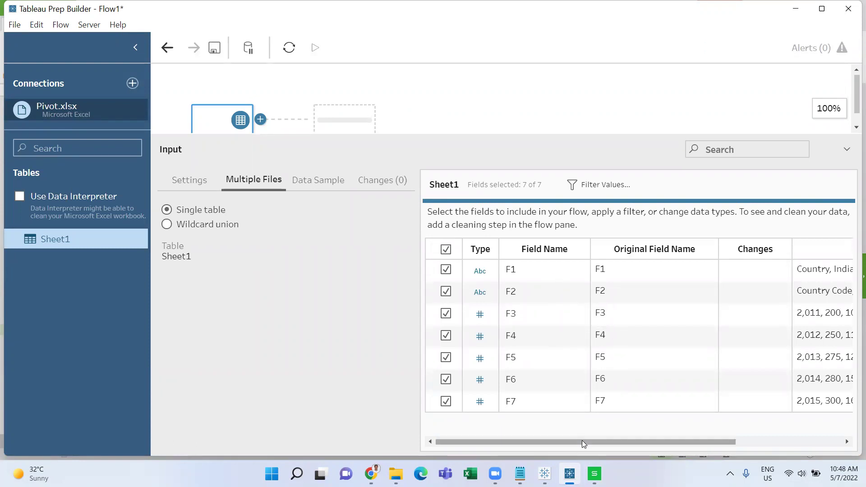
drag(582, 441, 608, 444)
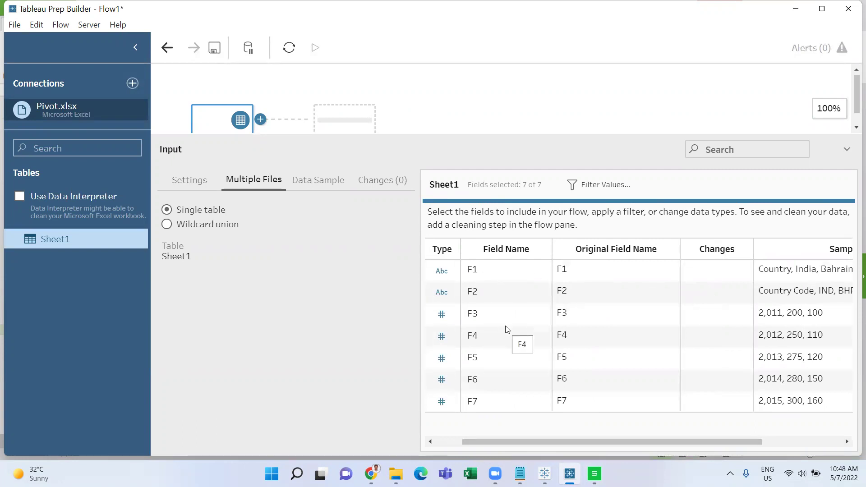
Turn on Use Data Interpreter for Sheet1 and enlarge the flow canvas
click(21, 197)
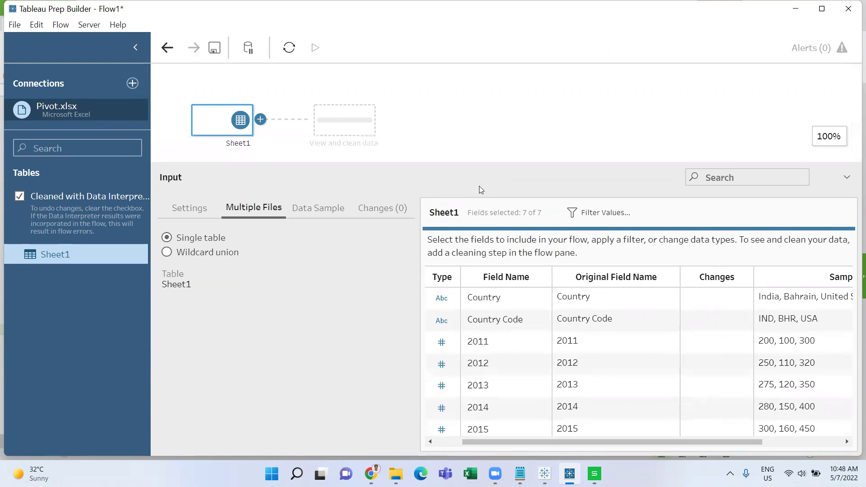
drag(477, 134, 479, 190)
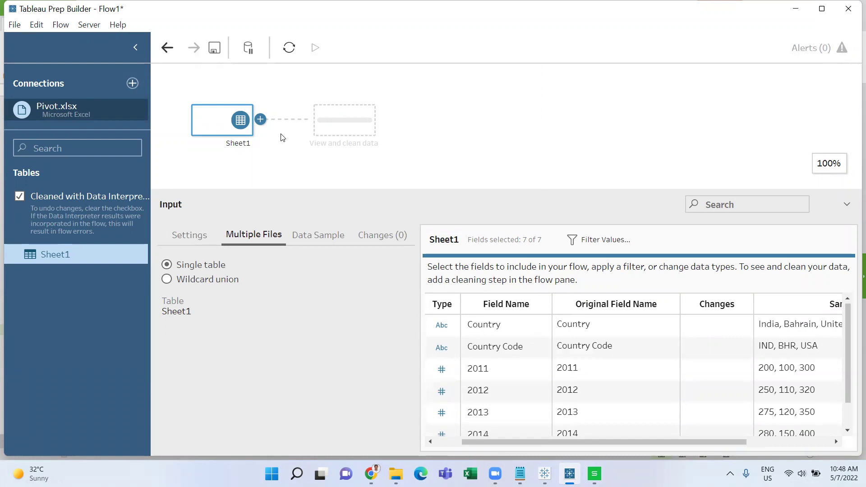
Add a Pivot step after the Sheet1 input using its + button
click(261, 120)
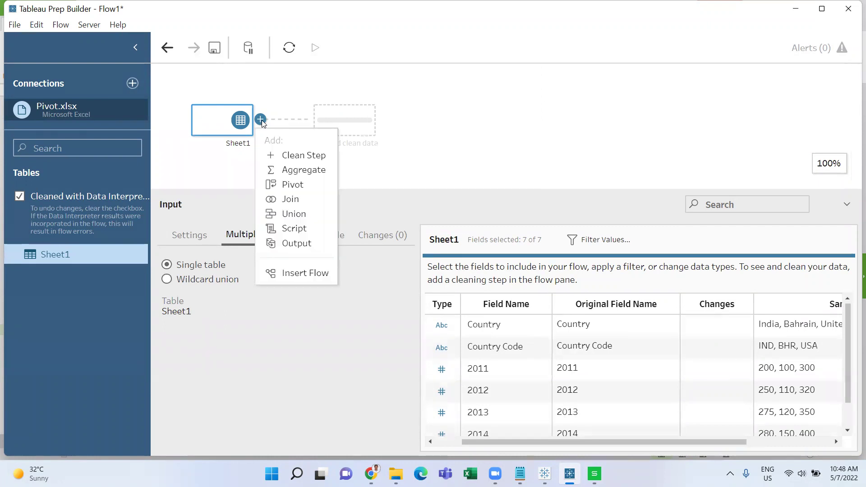
click(311, 184)
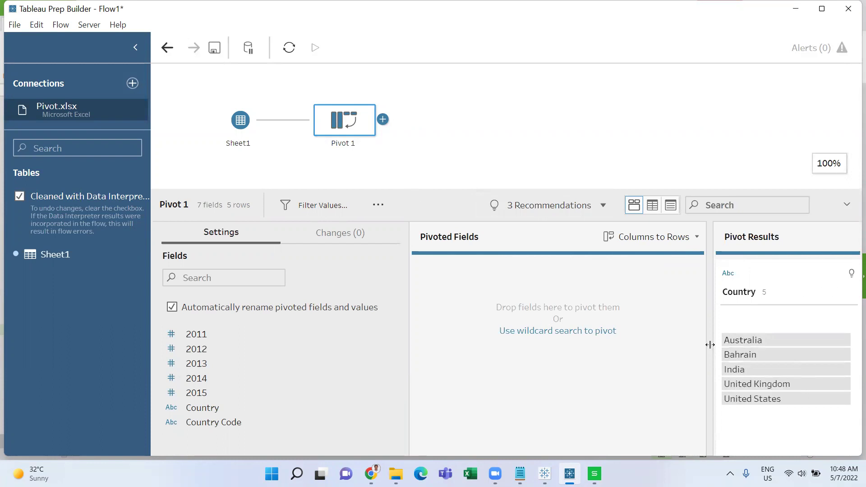
scroll(655, 353, right, 1)
scroll(656, 352, right, 3)
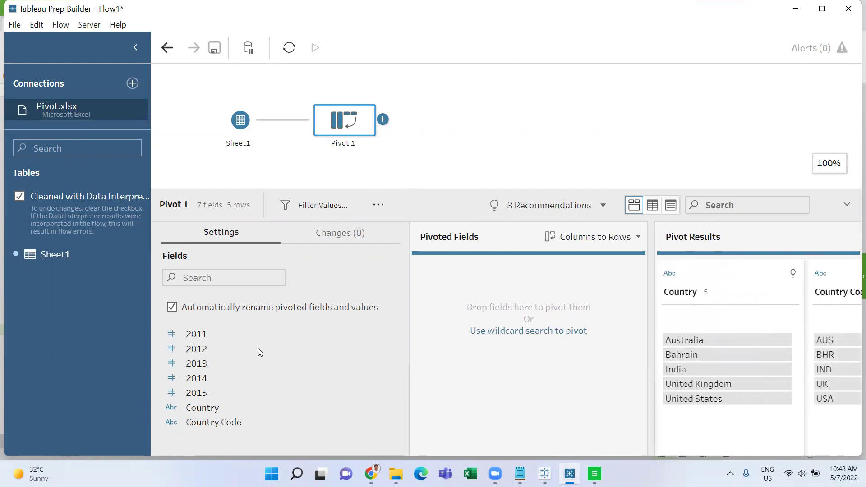
Move fields 2011–2015 into Pivoted Fields, producing Pivot1 Names and Pivot1 Values
click(246, 342)
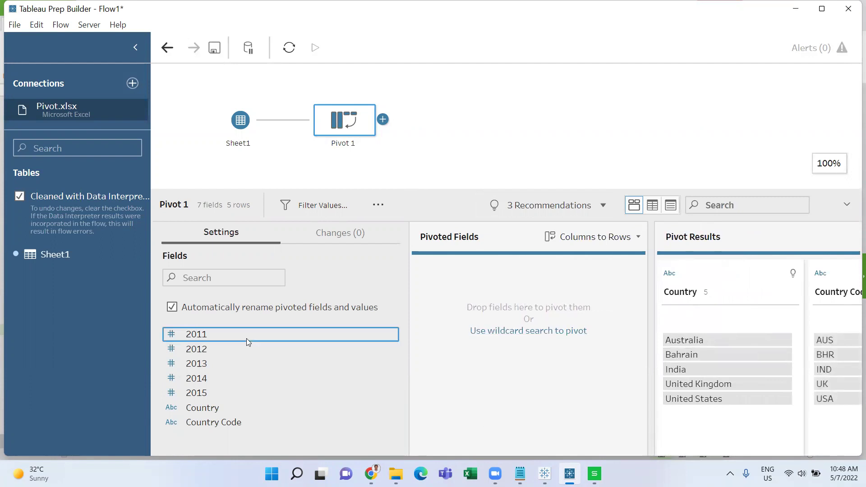
shift+click(217, 391)
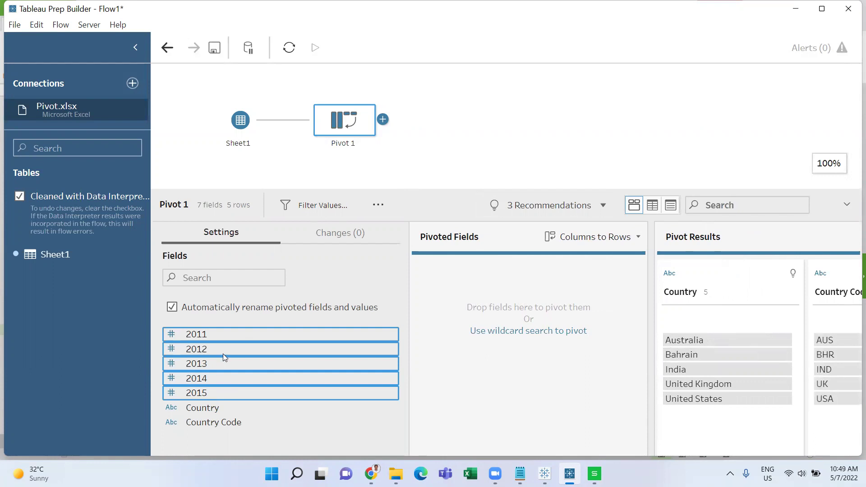
drag(223, 353, 431, 293)
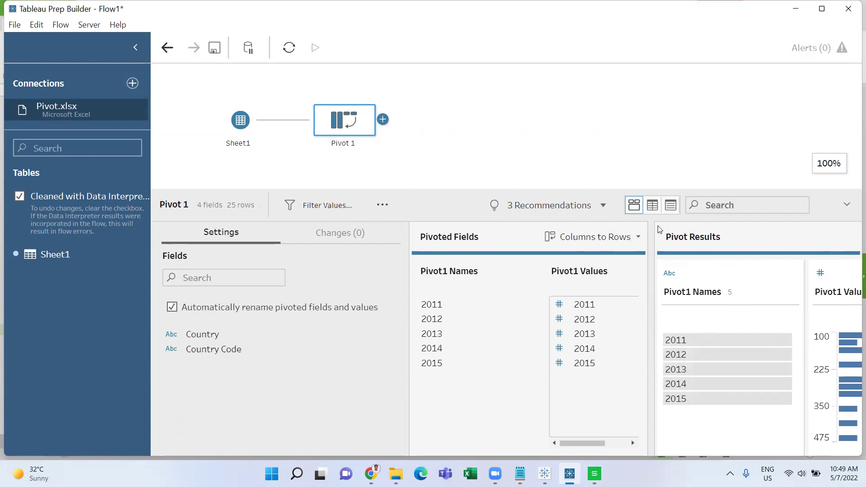
Switch the Pivot 1 results to data grid view and browse the pivoted rows
click(654, 208)
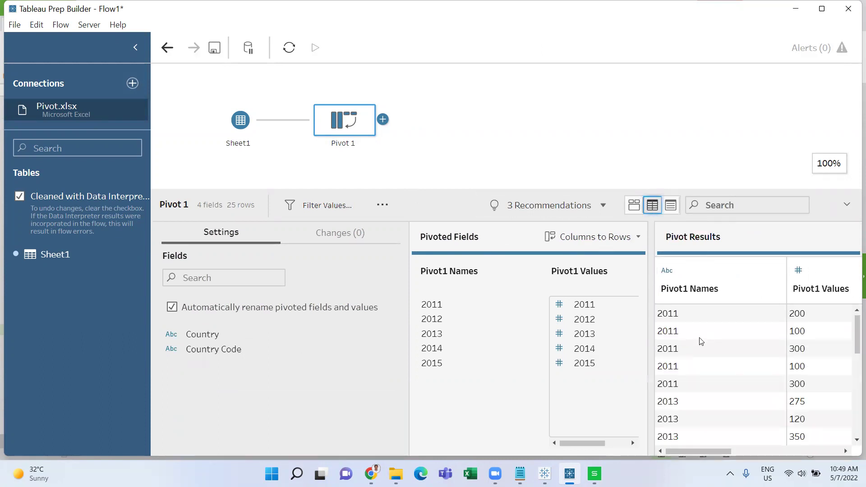
drag(649, 350, 556, 350)
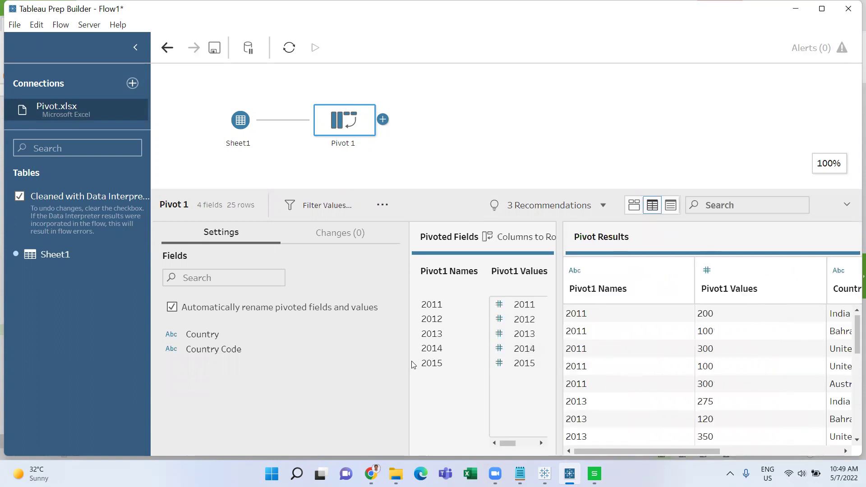
drag(856, 335, 856, 363)
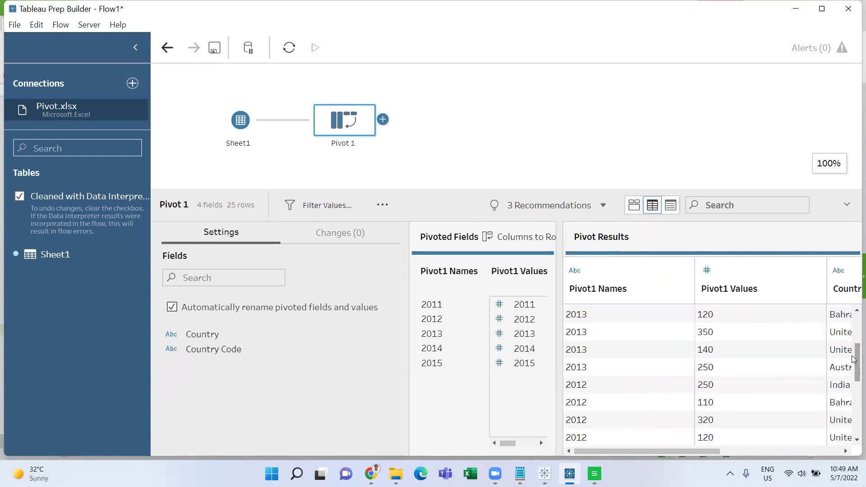
drag(441, 189, 418, 74)
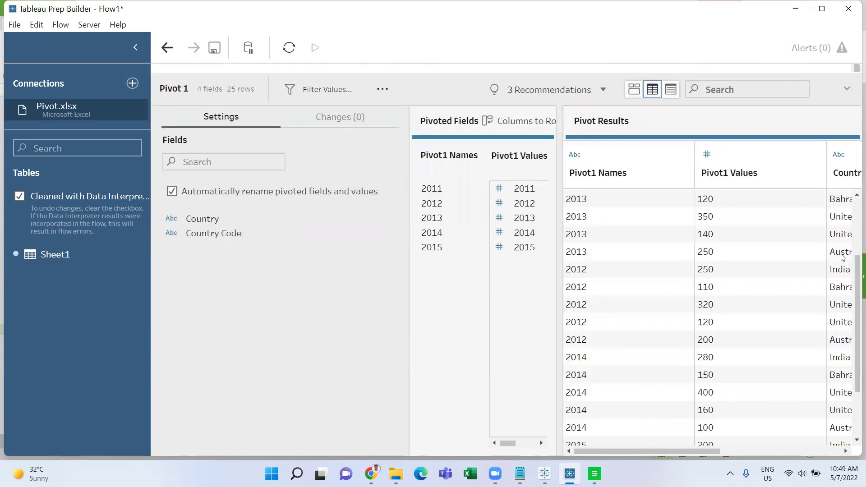
click(842, 254)
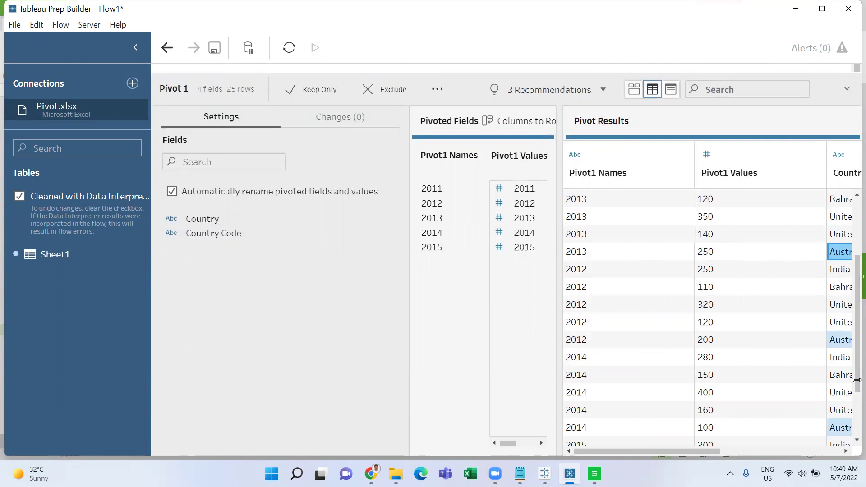
scroll(852, 231, up, 3)
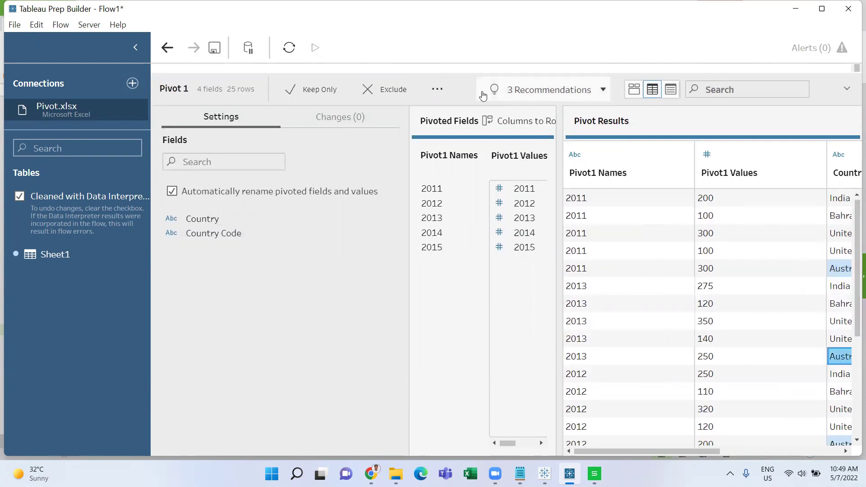
drag(464, 72, 489, 270)
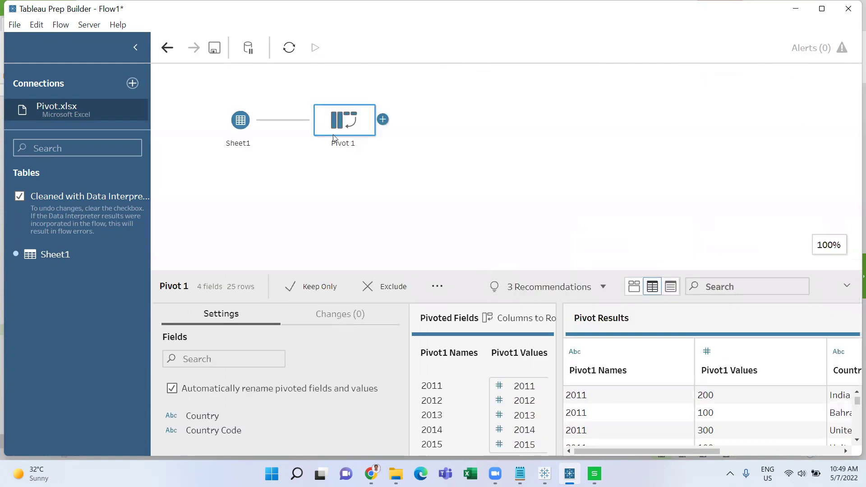
Preview the Pivot 1 output in Tableau Desktop and dismiss the Finished Running Flow notice
right_click(338, 123)
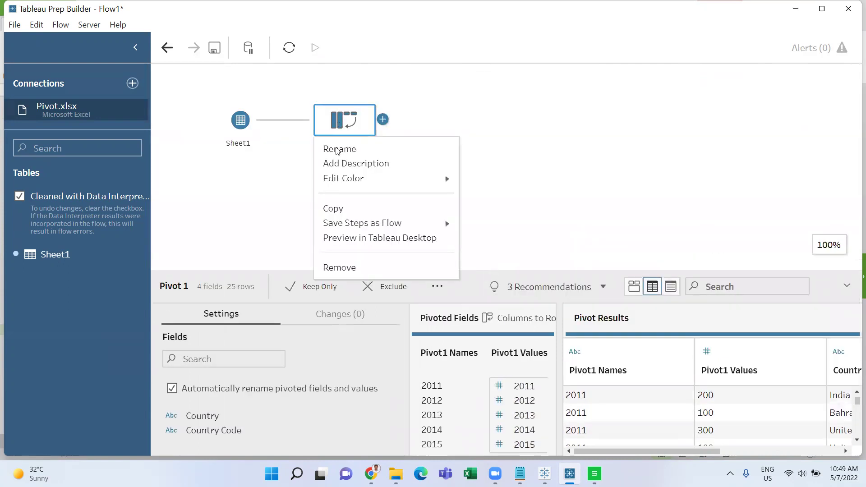
click(384, 240)
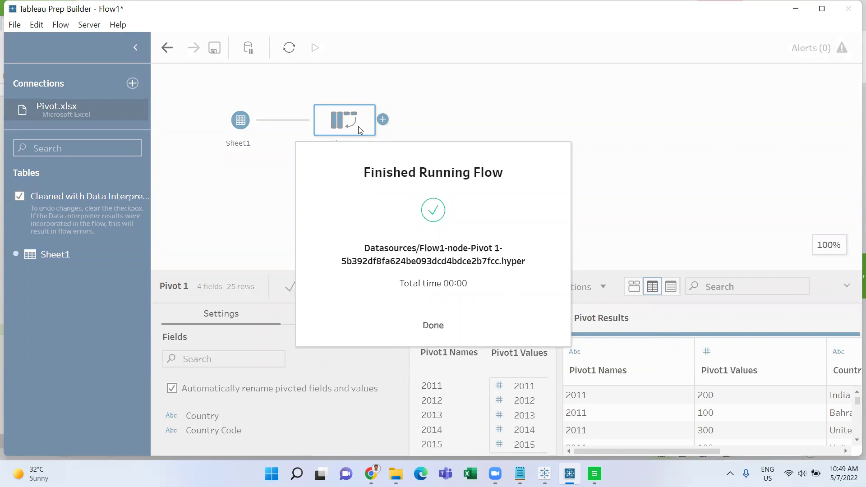
click(431, 328)
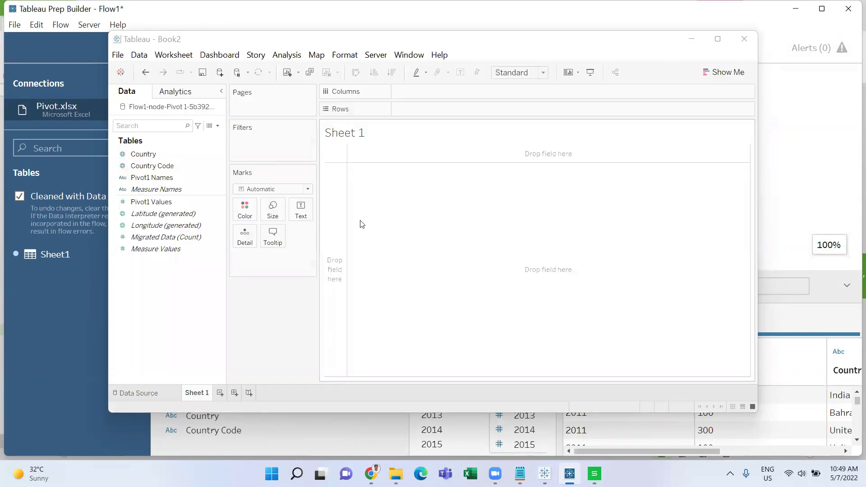
View the 25 pivoted rows sorted by Country ascending, checking the Australia and Bahrain rows
click(205, 129)
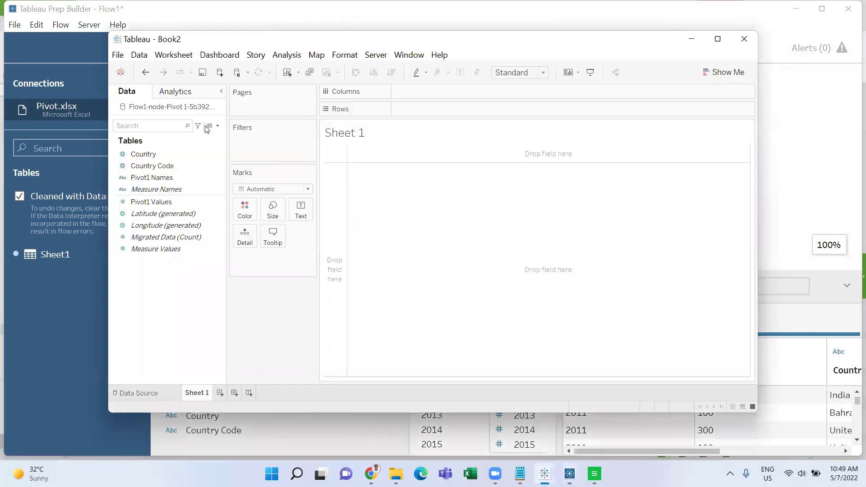
click(208, 128)
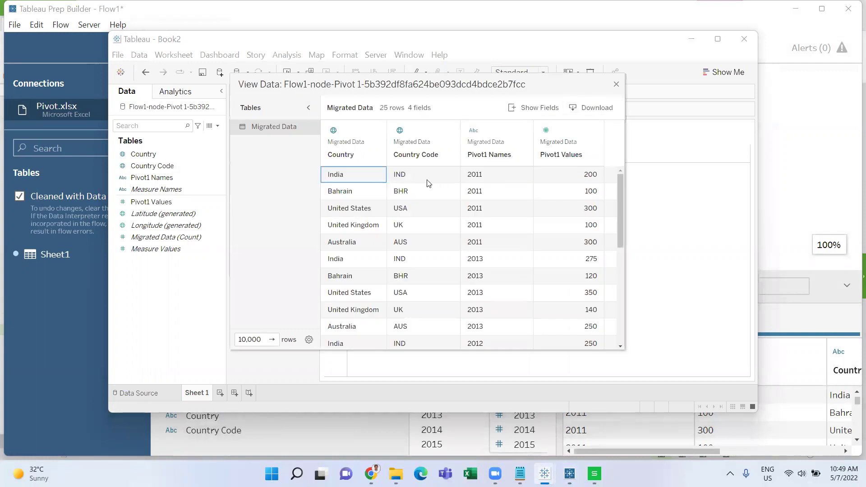
mouse_move(352, 143)
click(373, 154)
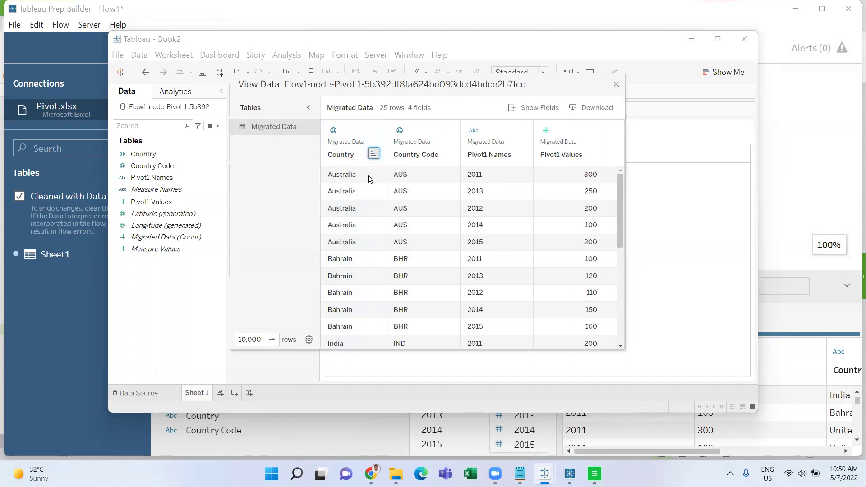
mouse_move(369, 176)
mouse_down()
mouse_move(484, 225)
mouse_move(509, 246)
mouse_up()
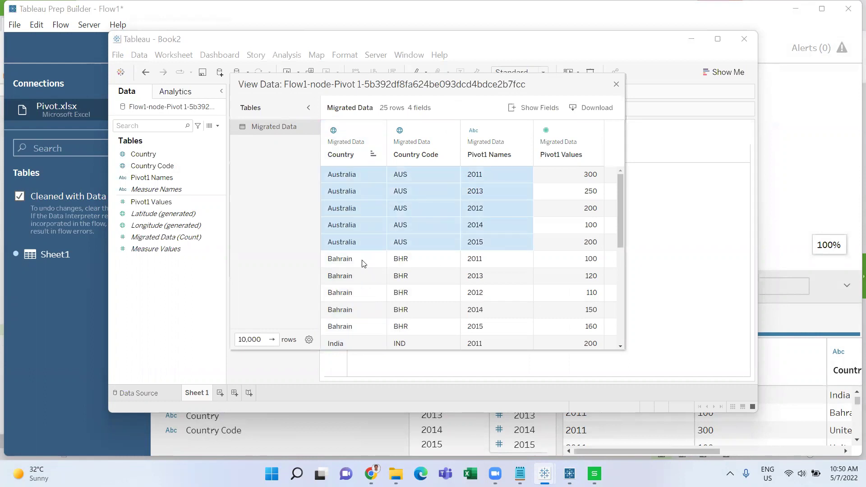
mouse_move(369, 266)
mouse_down()
mouse_move(366, 306)
mouse_move(404, 327)
mouse_move(468, 326)
mouse_up()
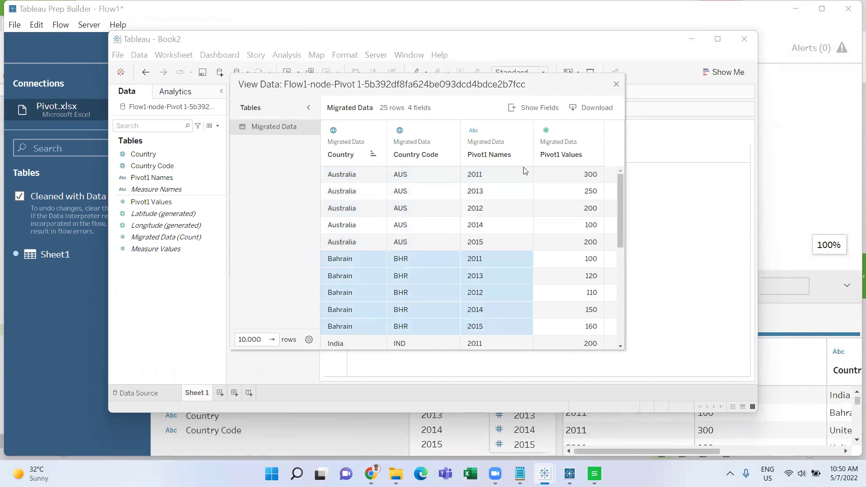
click(616, 85)
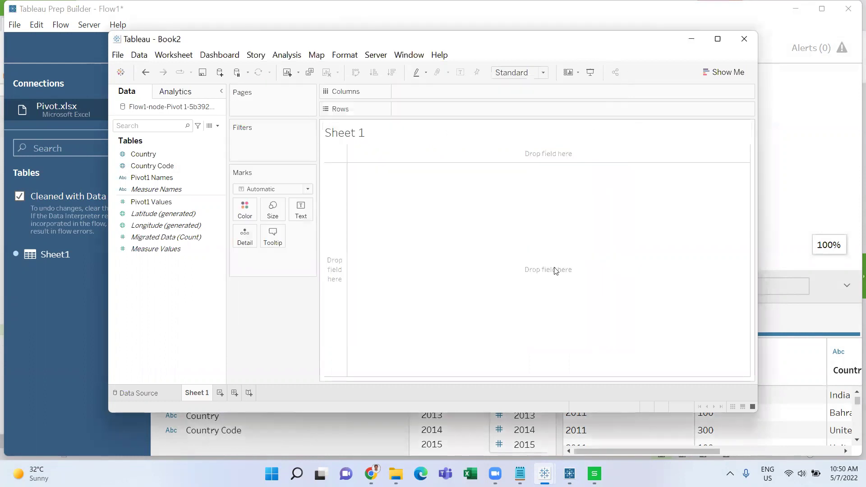
click(691, 39)
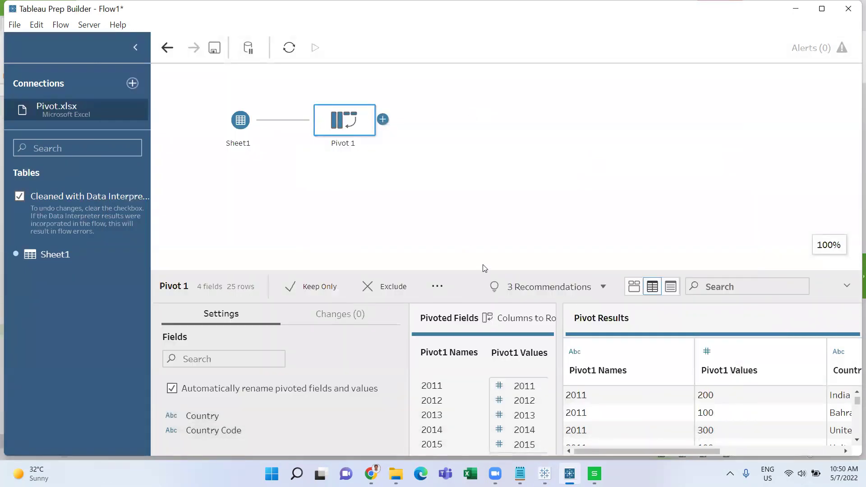
drag(479, 269, 464, 177)
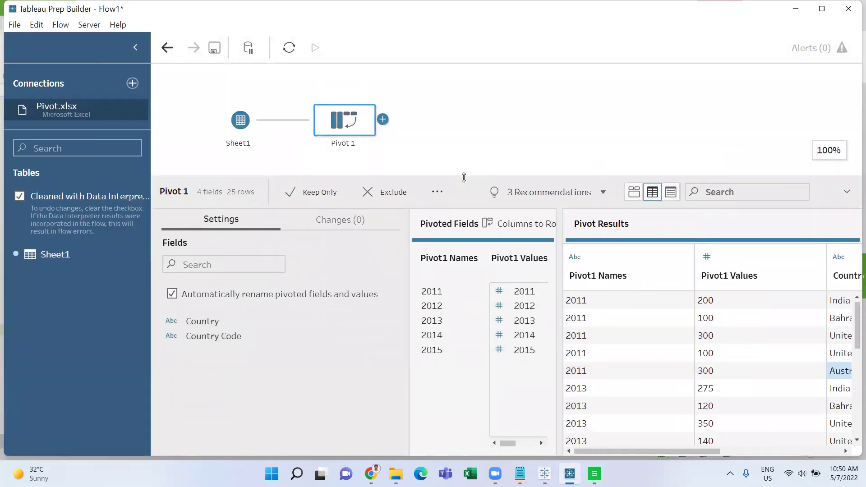